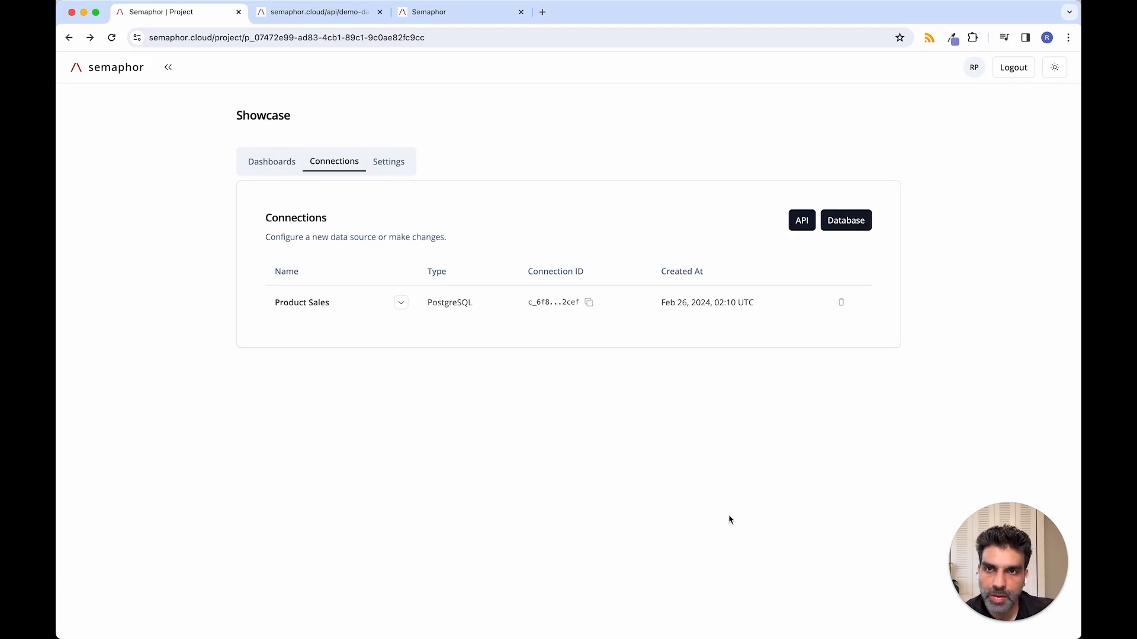
# Step: Review the JSON served by the demo-data endpoint, and start a new API connection named POS
pyautogui.click(324, 18)
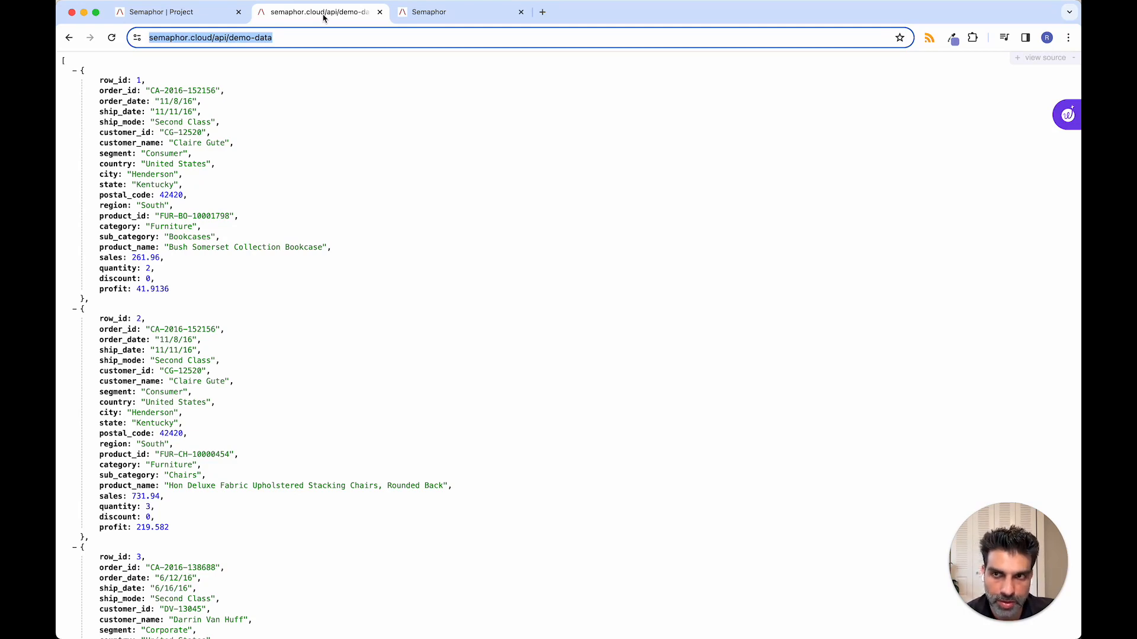
pyautogui.click(169, 14)
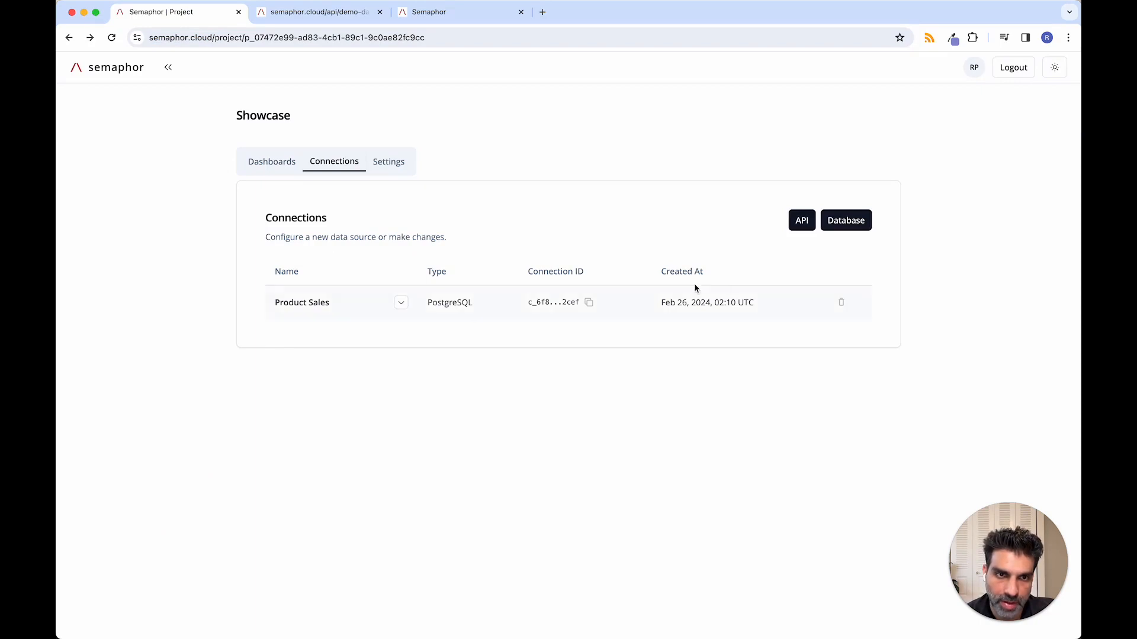
pyautogui.click(804, 227)
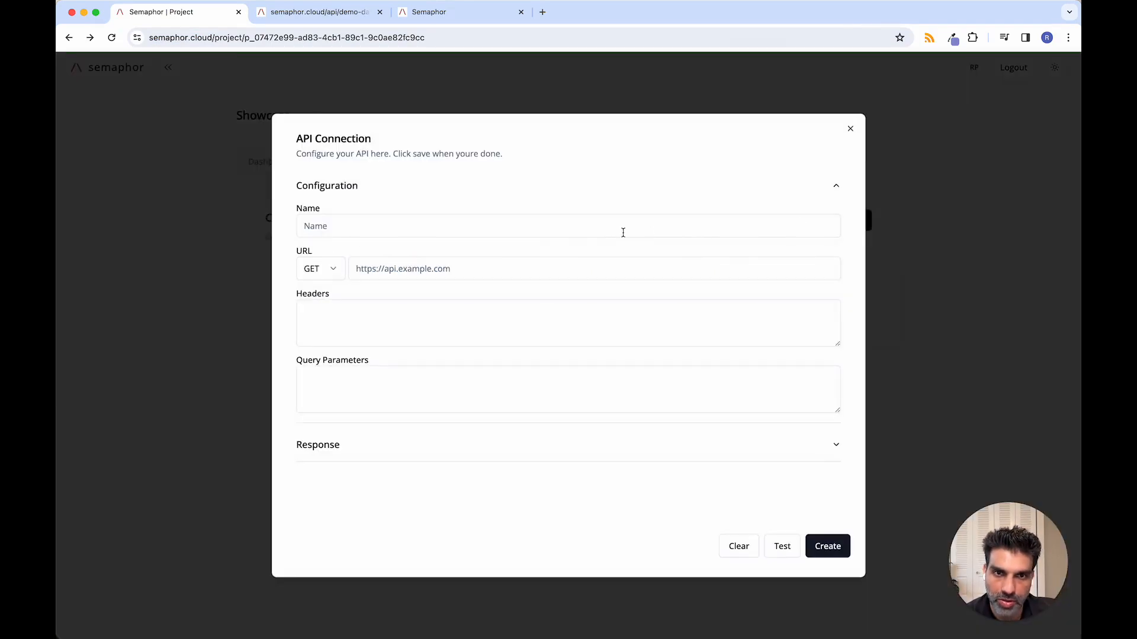
pyautogui.click(612, 231)
pyautogui.write('Test')
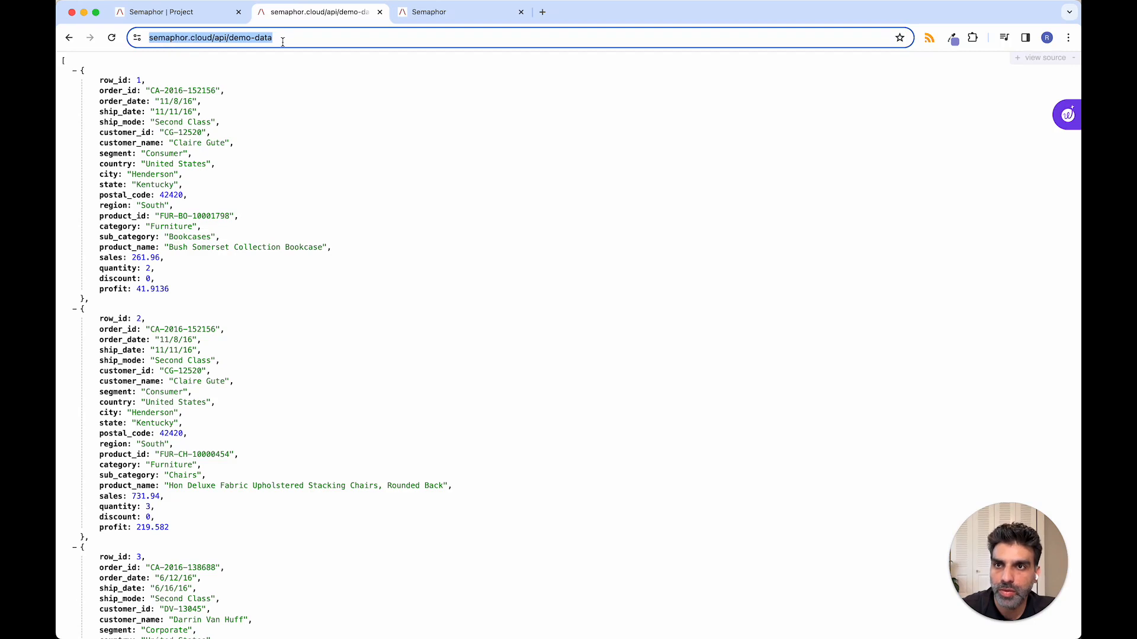
pyautogui.click(169, 12)
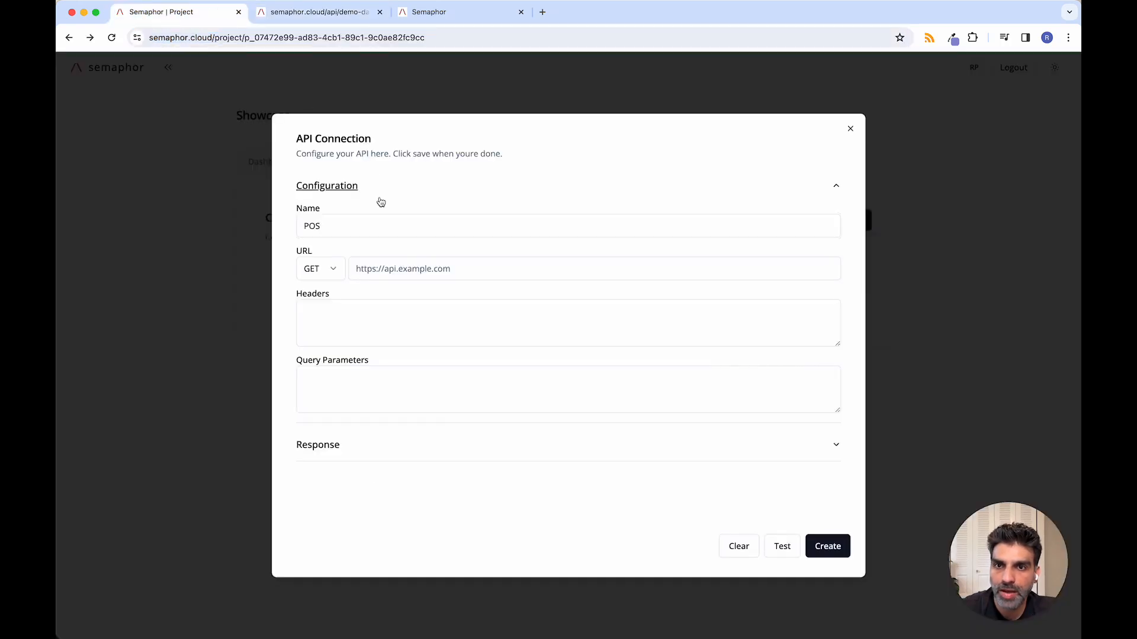
pyautogui.write('https://semaphor.cloud/api/demo-data')
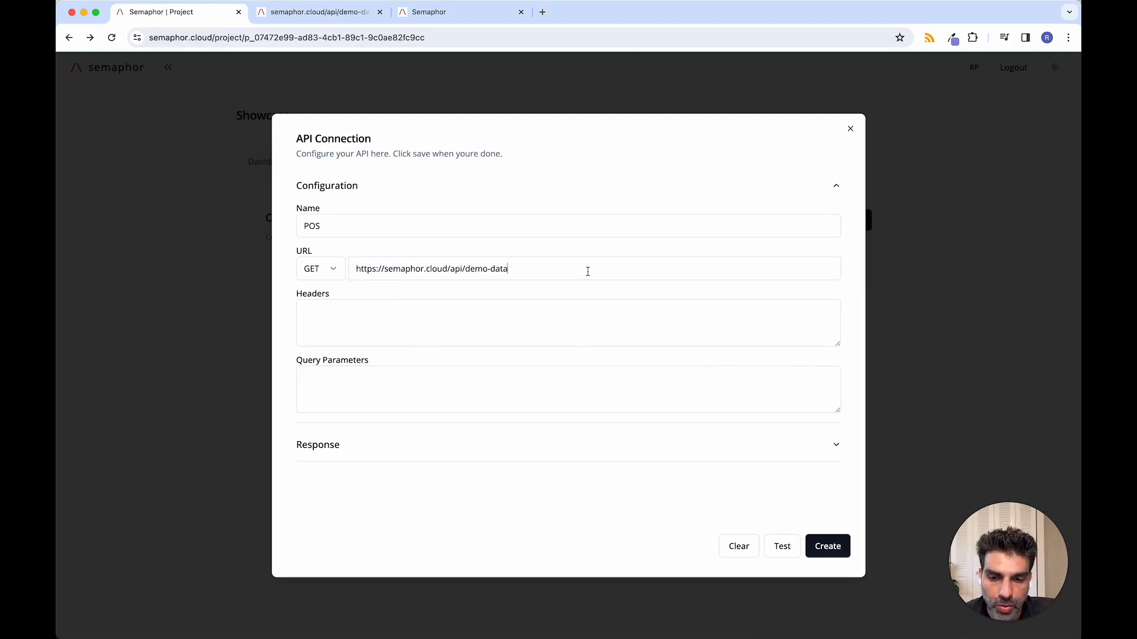
pyautogui.write('?')
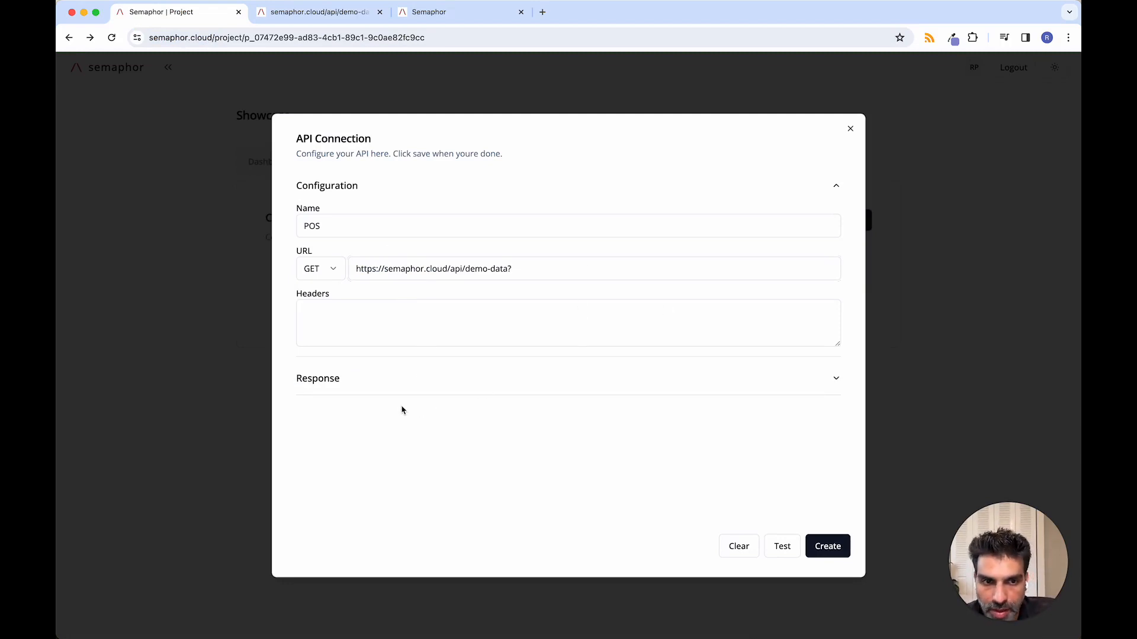
# Step: Test the POS connection with its response section expanded, and examine the returned JSON records
pyautogui.click(835, 379)
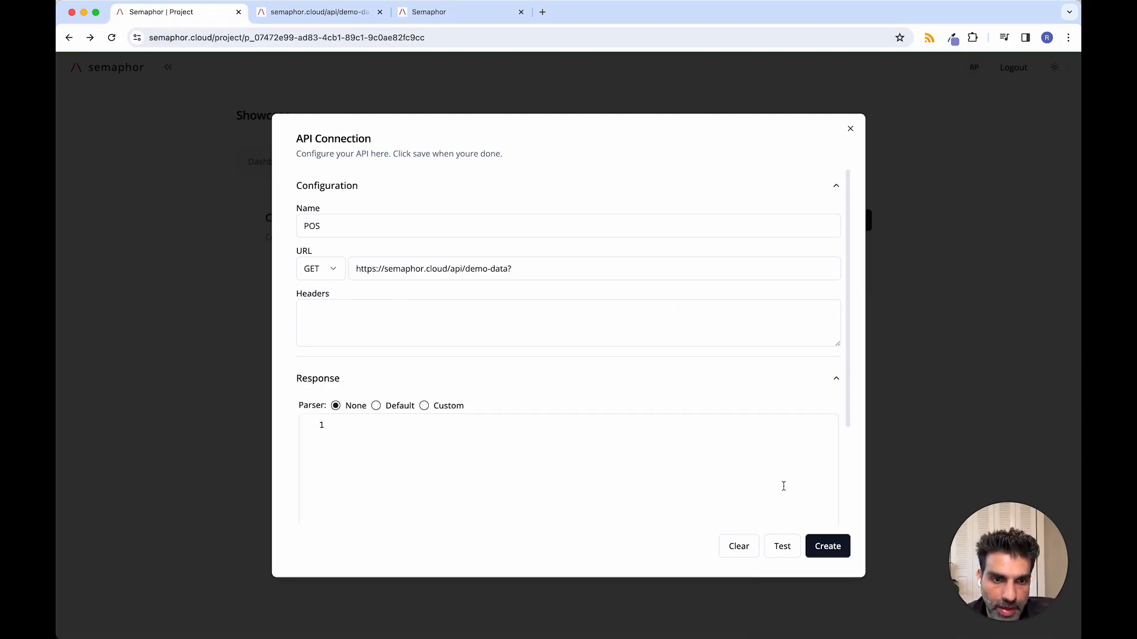
pyautogui.click(776, 552)
pyautogui.scroll(-5, 553, 510)
pyautogui.scroll(4, 554, 511)
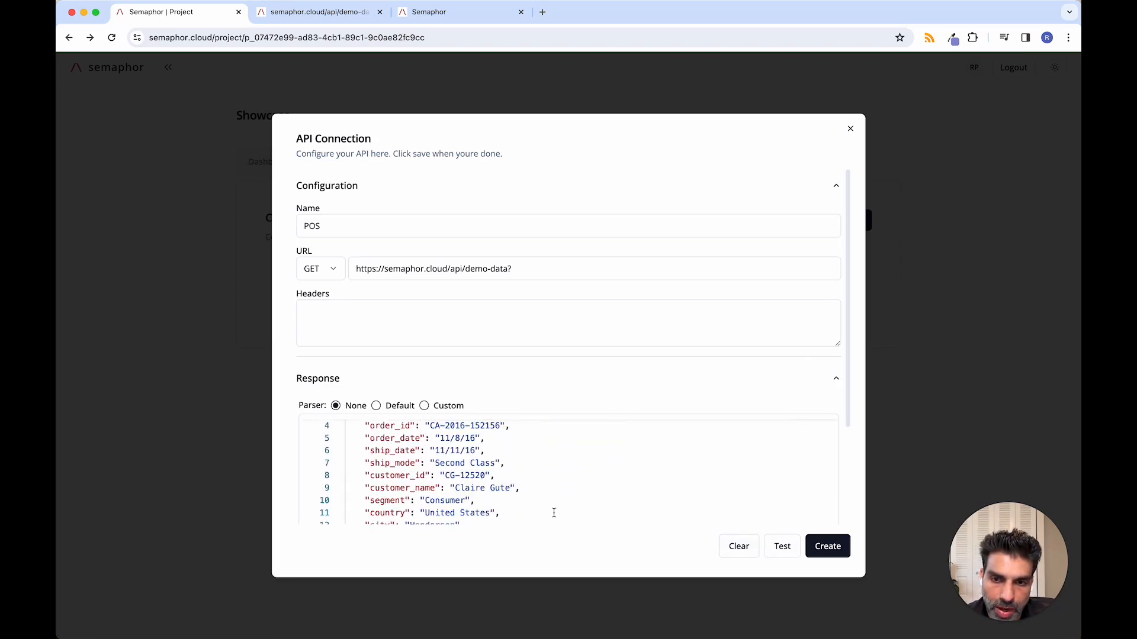
pyautogui.scroll(1, 554, 513)
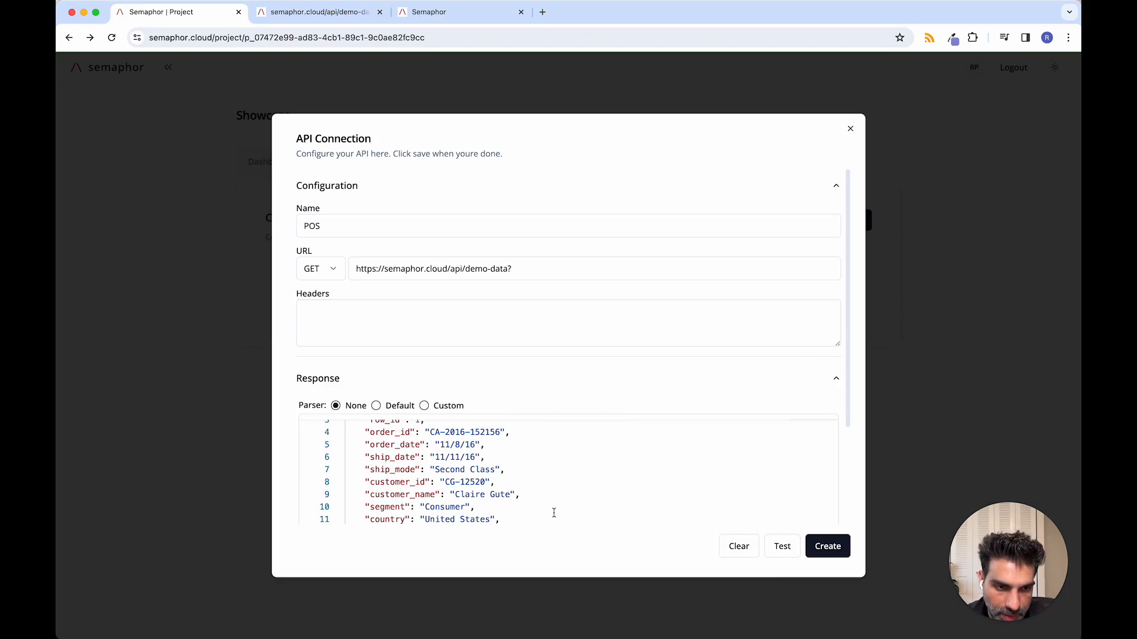
pyautogui.scroll(1, 553, 513)
pyautogui.scroll(-8, 553, 513)
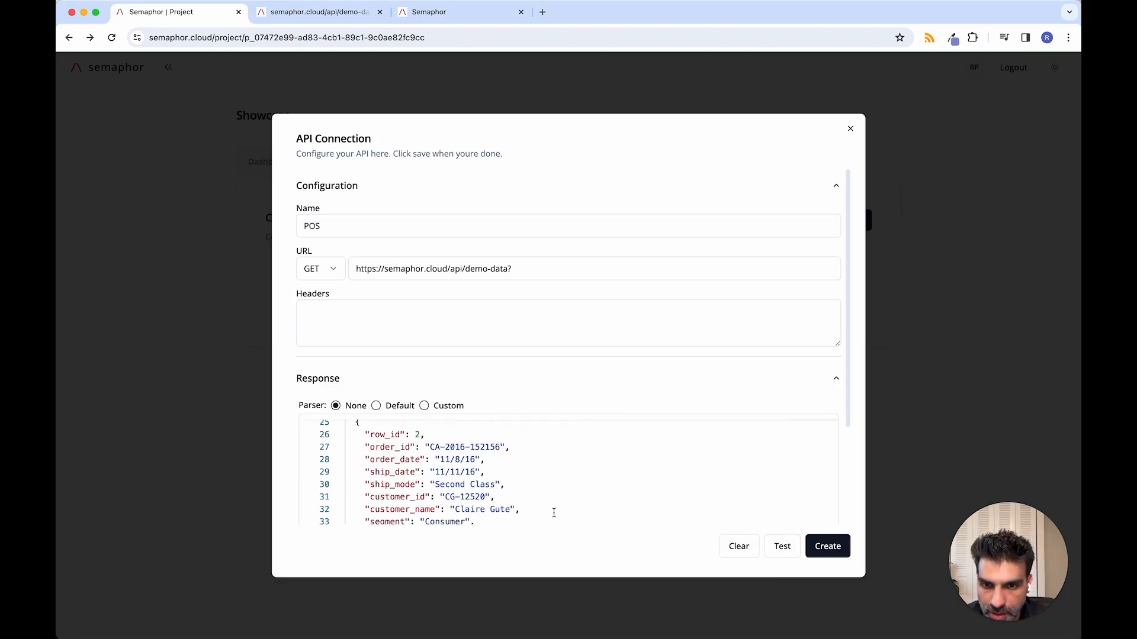
pyautogui.scroll(-5, 554, 513)
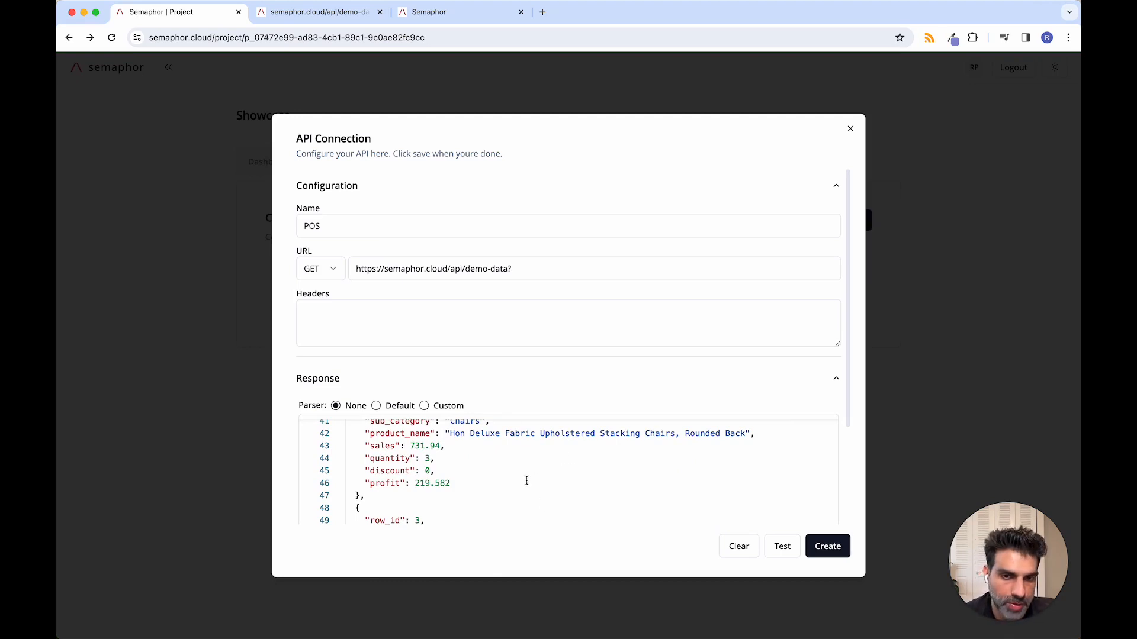
pyautogui.scroll(13, 575, 500)
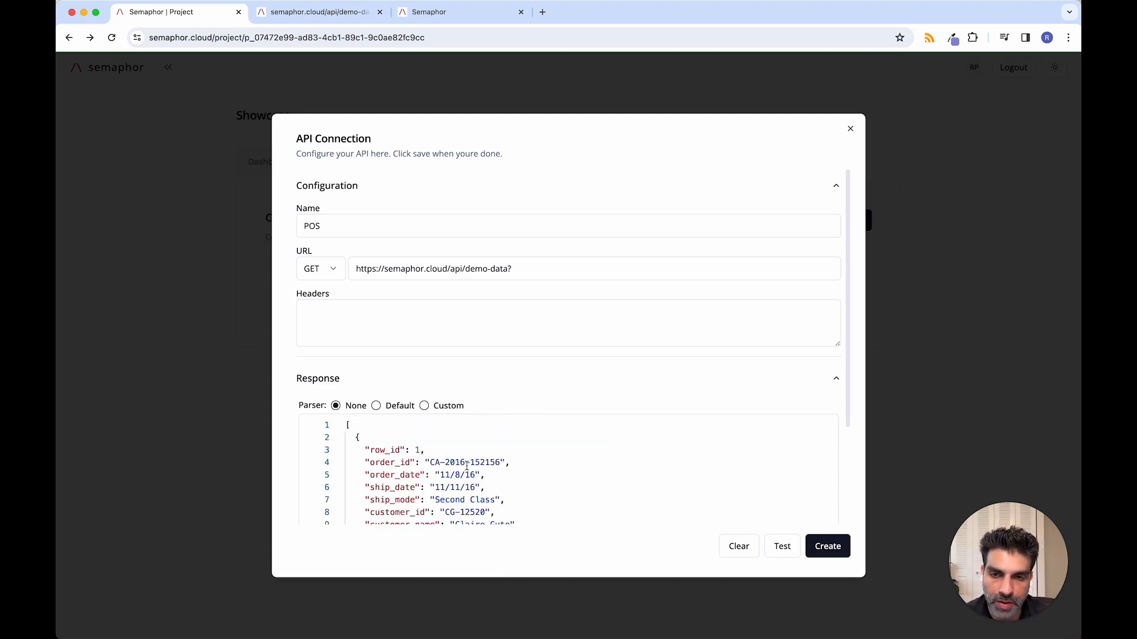
# Step: Preview the Default and Custom response parser templates, and create the POS connection with the parser set to None
pyautogui.click(376, 406)
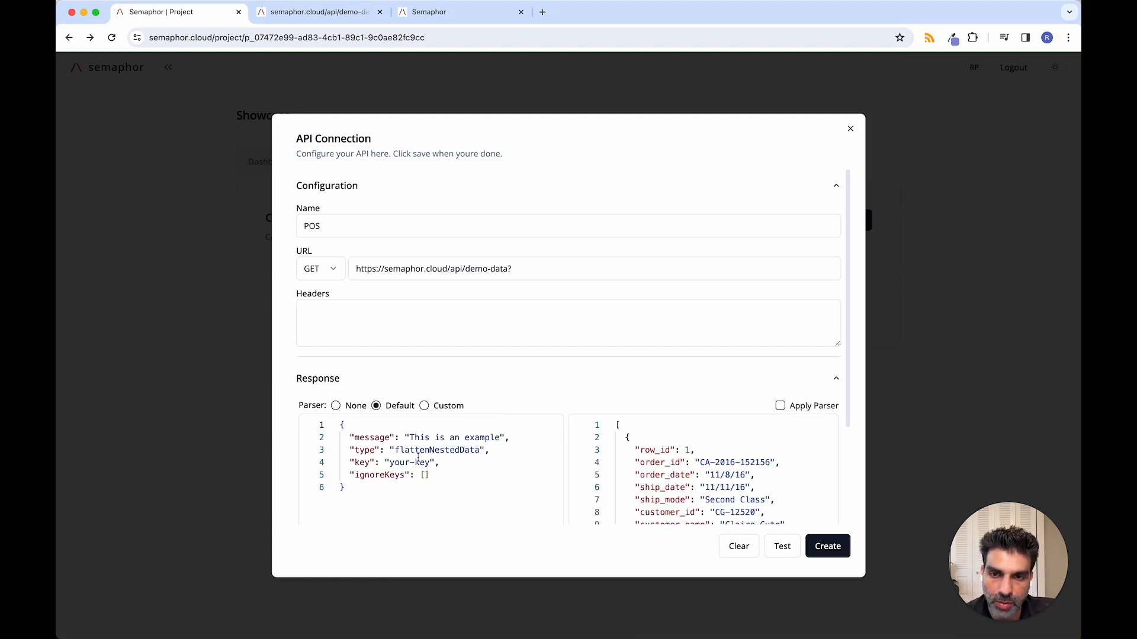
pyautogui.scroll(-3, 668, 476)
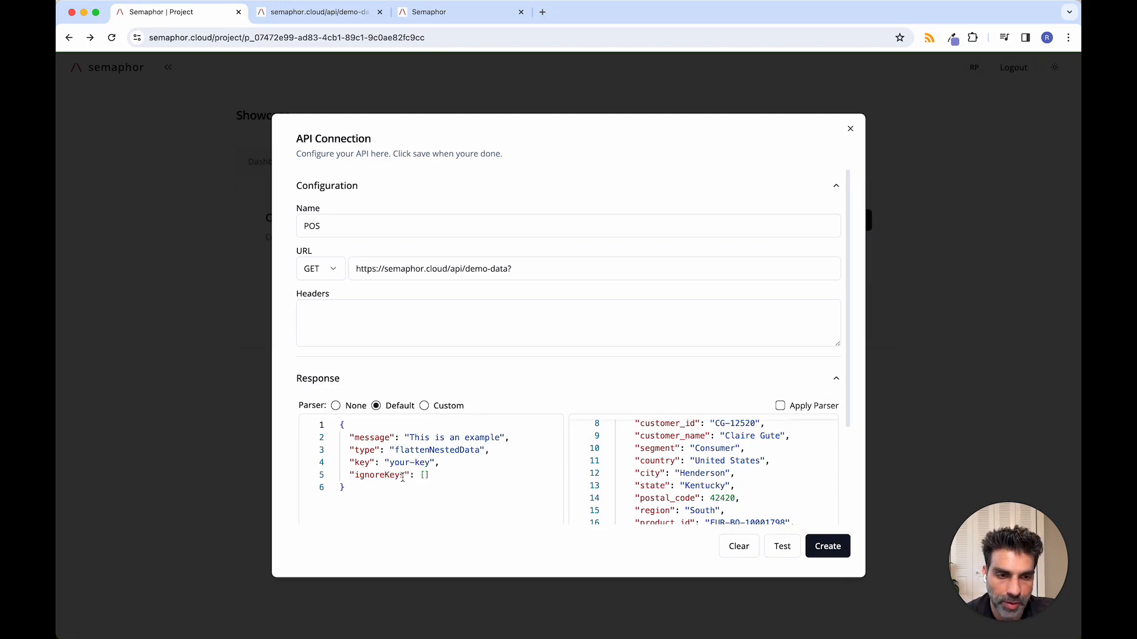
pyautogui.scroll(3, 649, 468)
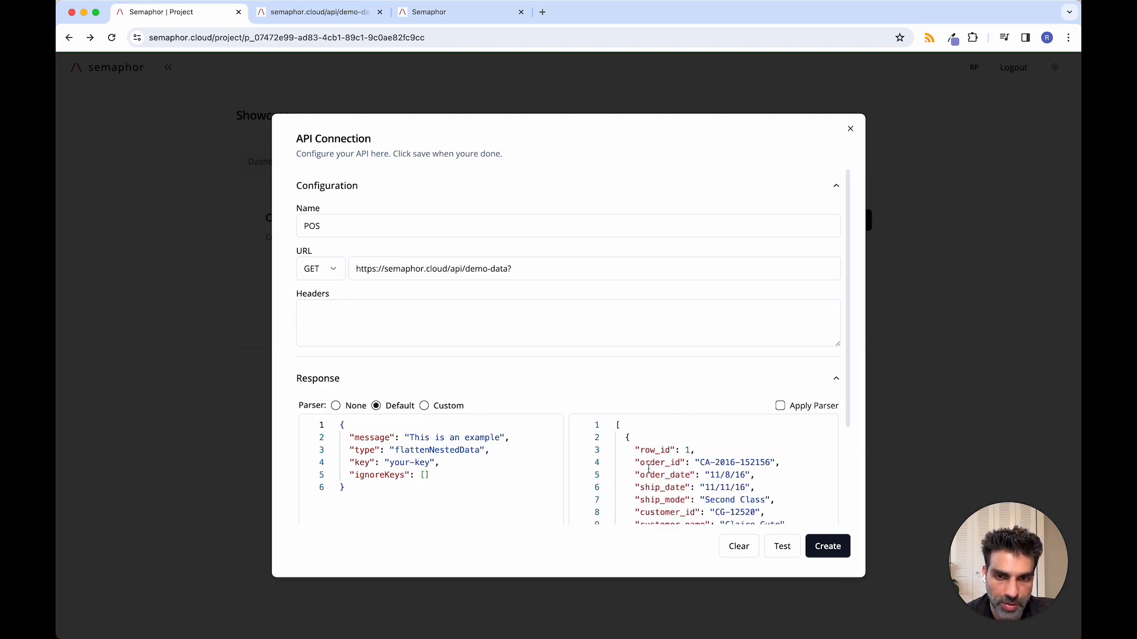
pyautogui.click(424, 407)
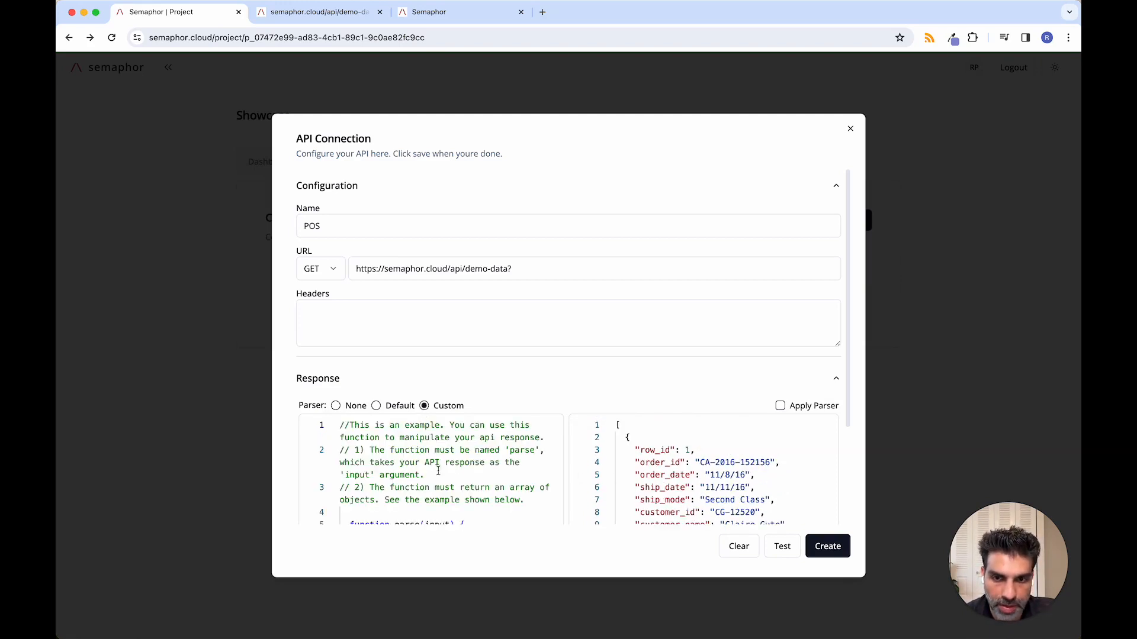
pyautogui.scroll(-2, 438, 471)
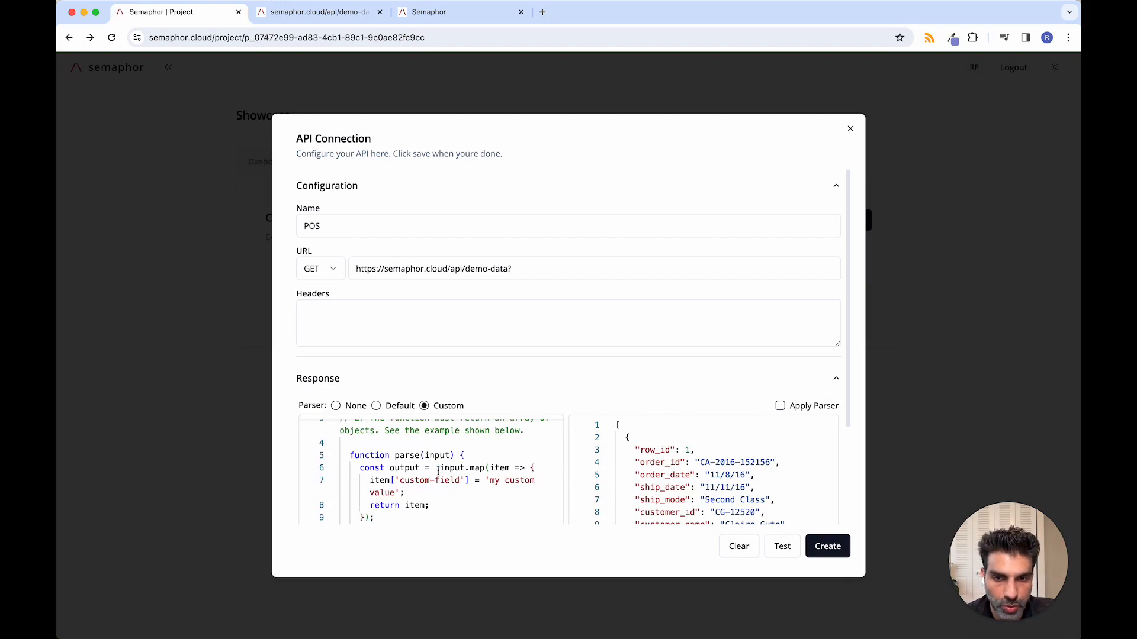
pyautogui.scroll(1, 483, 491)
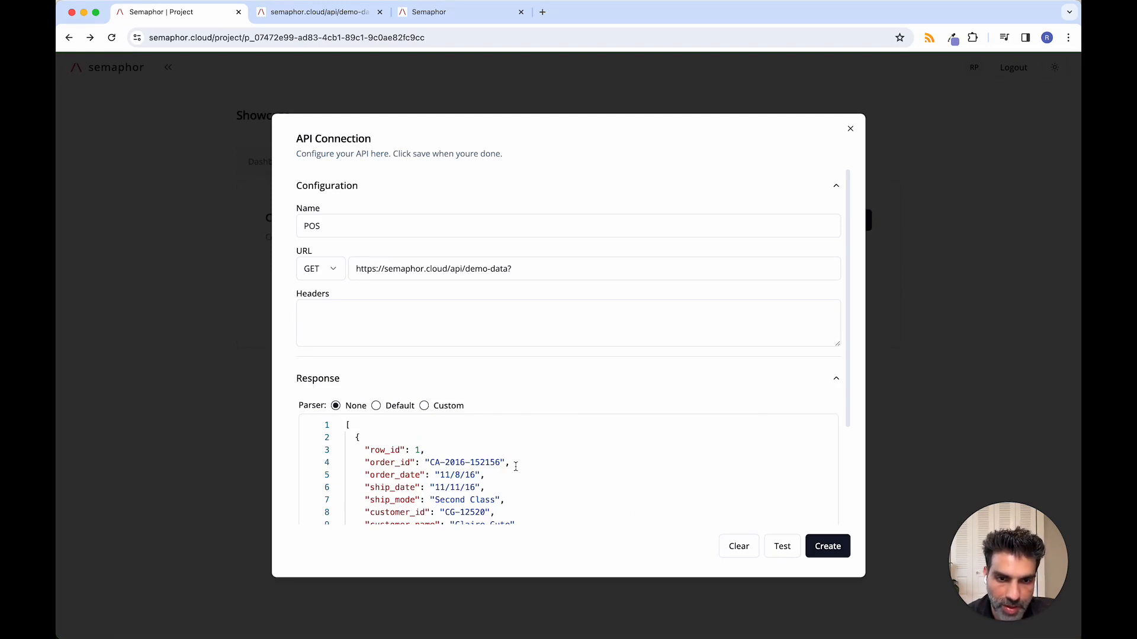
pyautogui.click(823, 550)
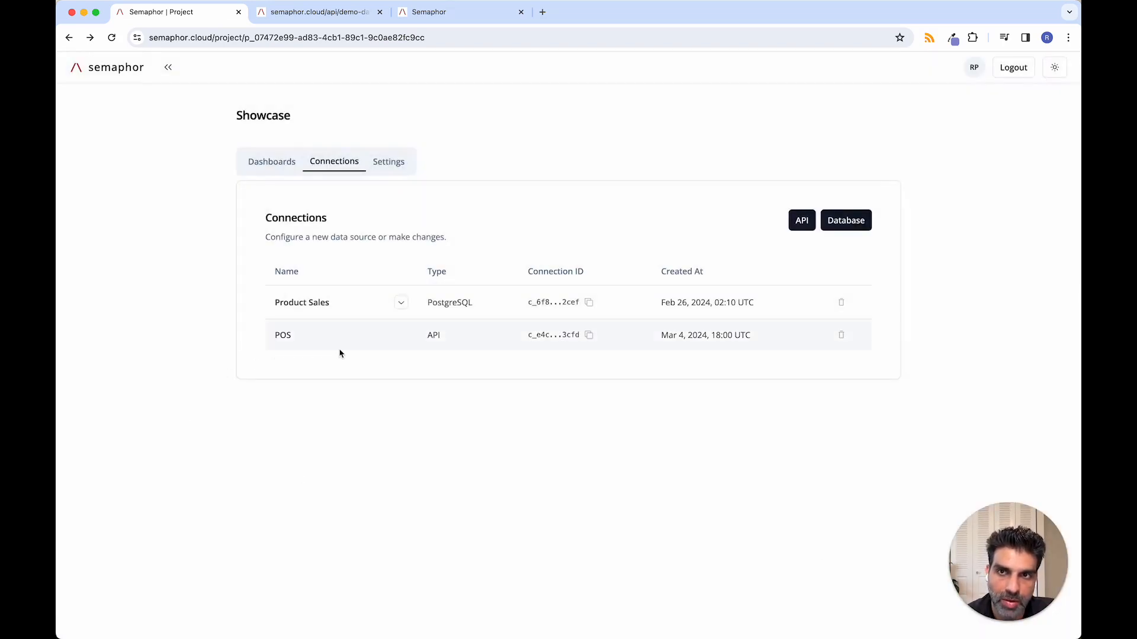
# Step: Create a new dashboard named API Dashboard in the Showcase project
pyautogui.click(252, 161)
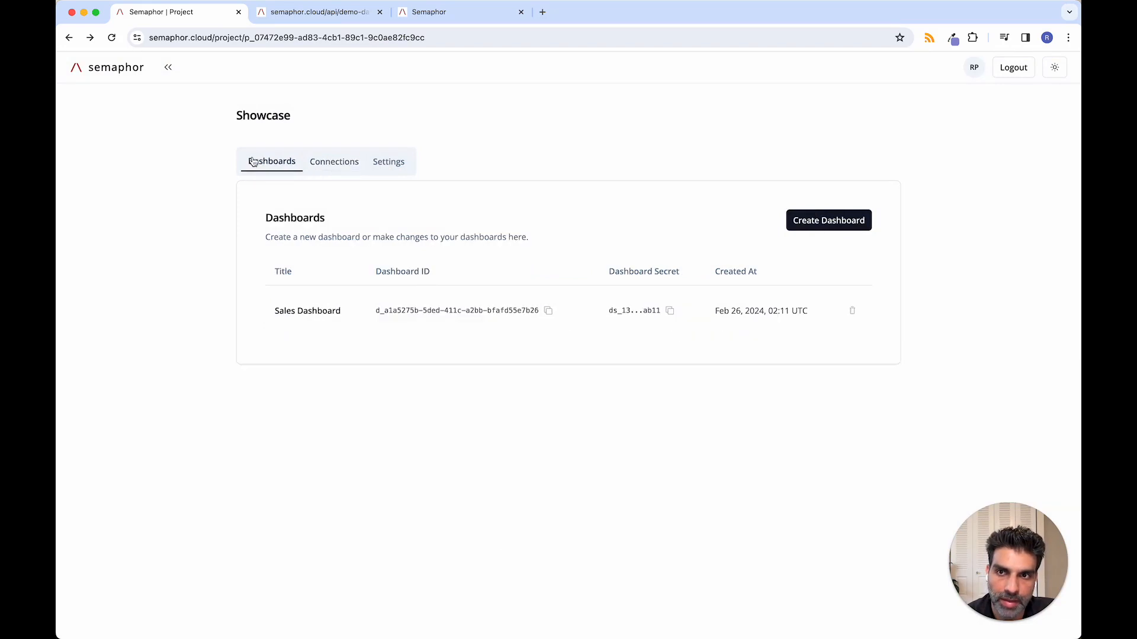
pyautogui.click(814, 221)
pyautogui.write('API')
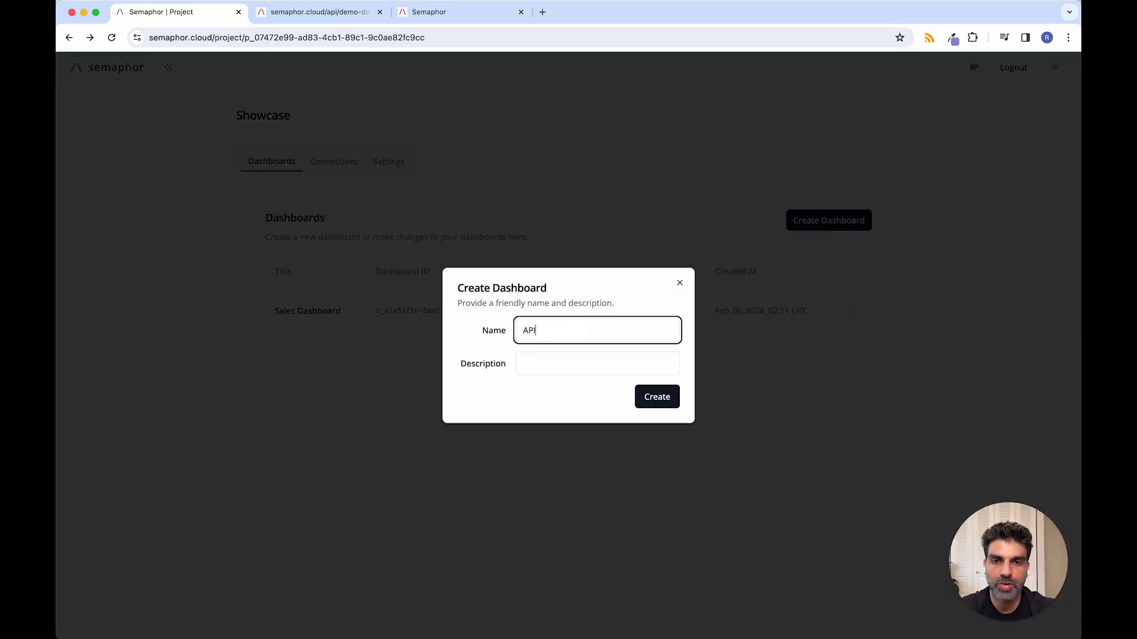
pyautogui.write(' Dashboard')
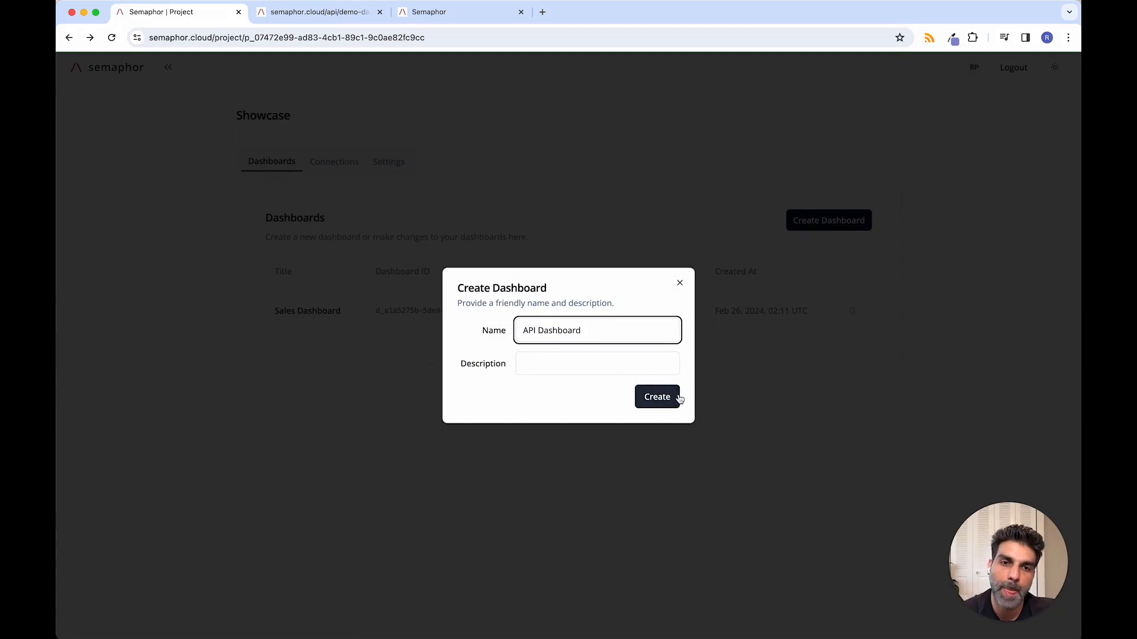
pyautogui.click(678, 399)
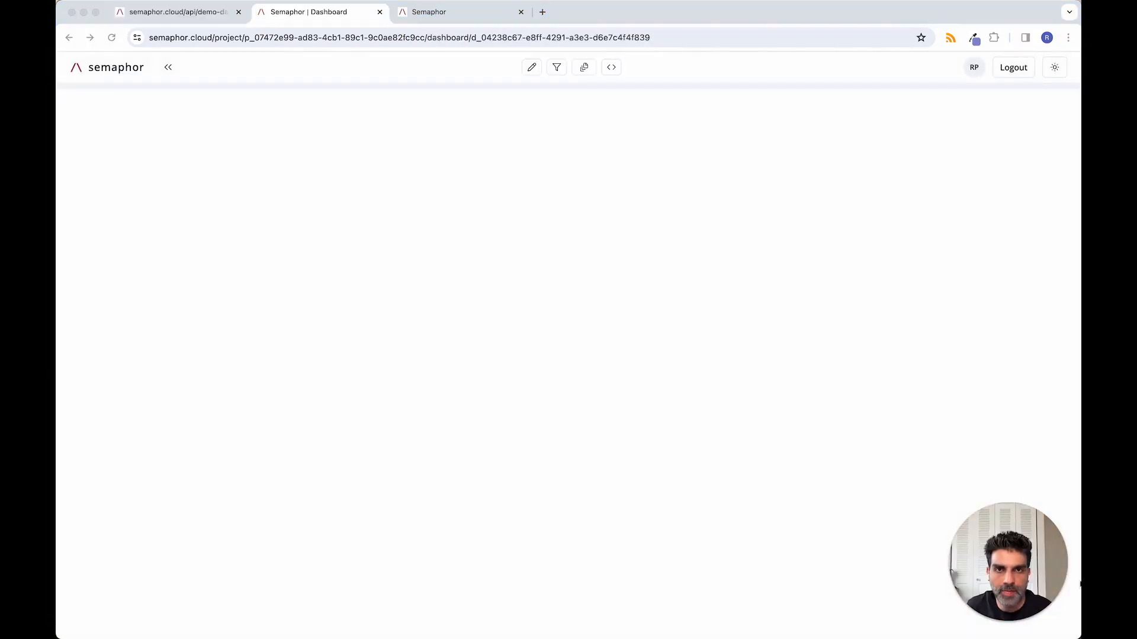
# Step: Put the empty dashboard in edit mode and open a new card with POS as its connection
pyautogui.click(531, 72)
pyautogui.click(528, 73)
pyautogui.click(459, 100)
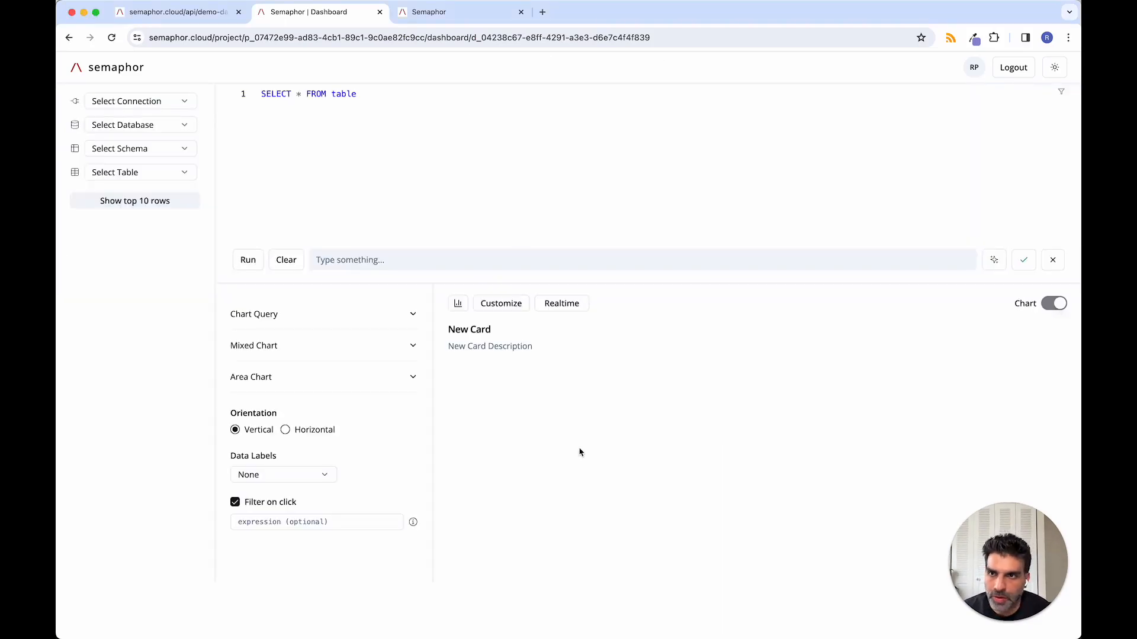
pyautogui.click(174, 105)
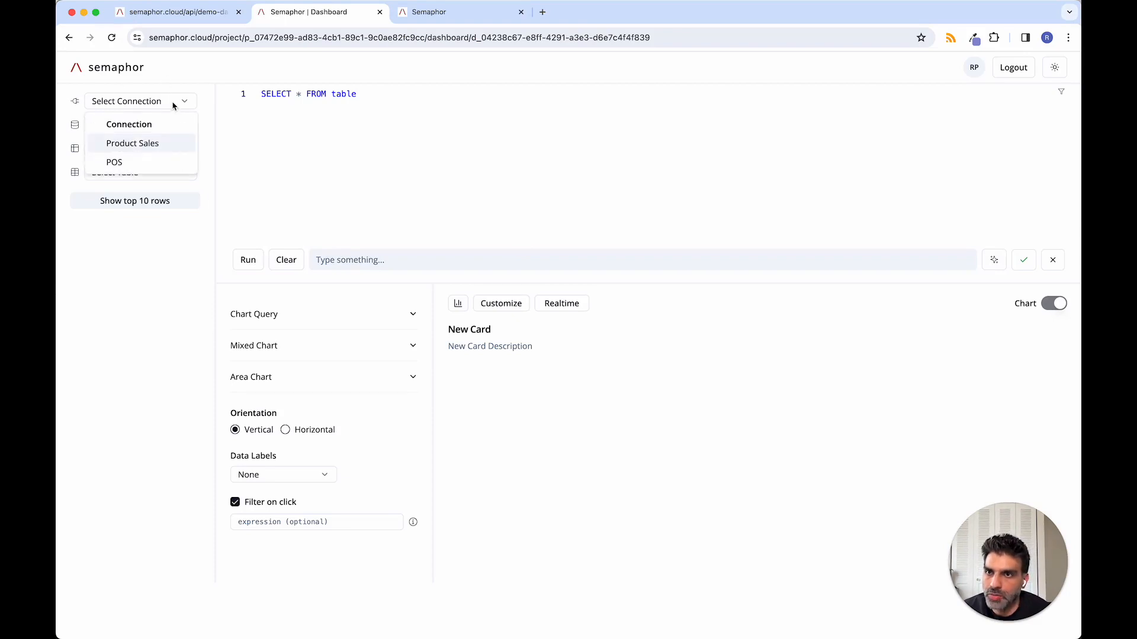
pyautogui.click(141, 168)
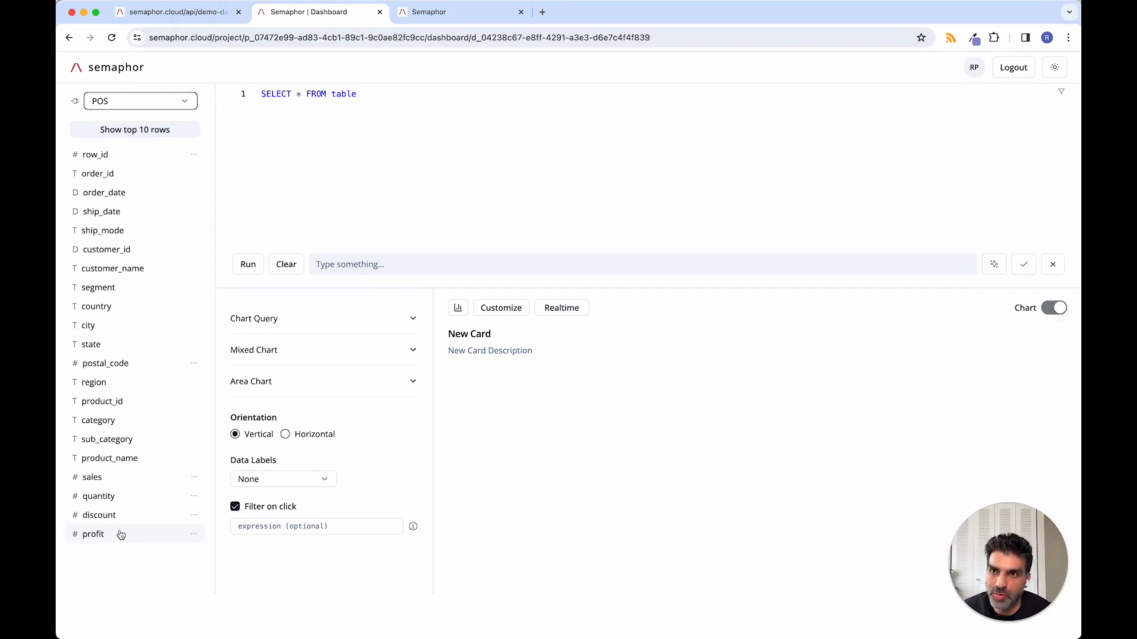
# Step: Query the top 10 rows of the POS data and look across the columns of the result table
pyautogui.click(132, 130)
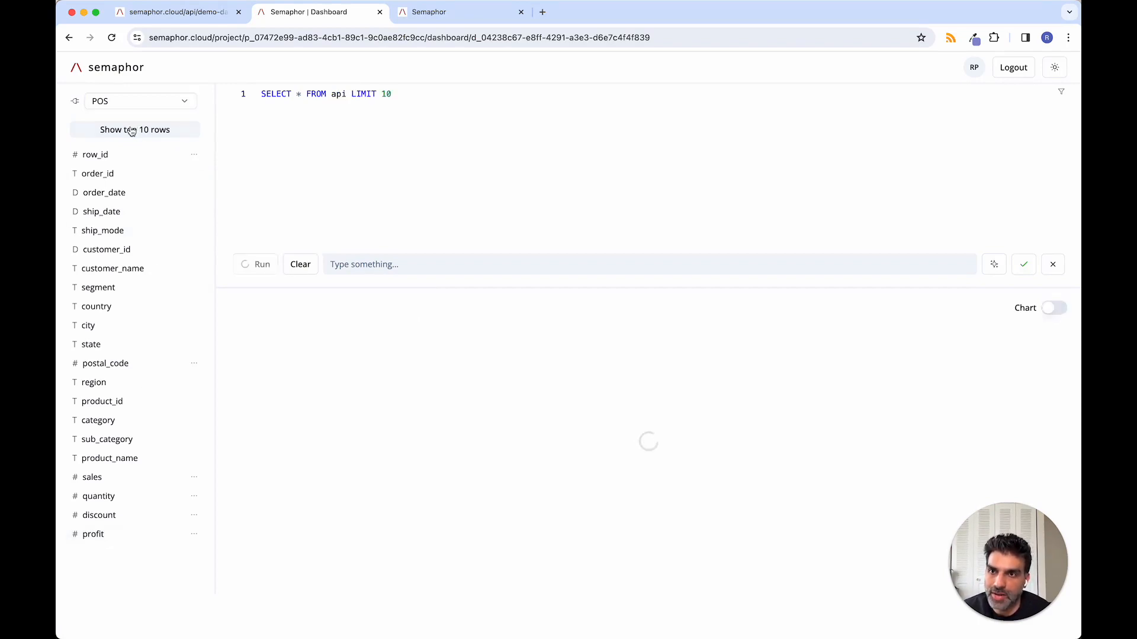
pyautogui.hscroll(10, 814, 532)
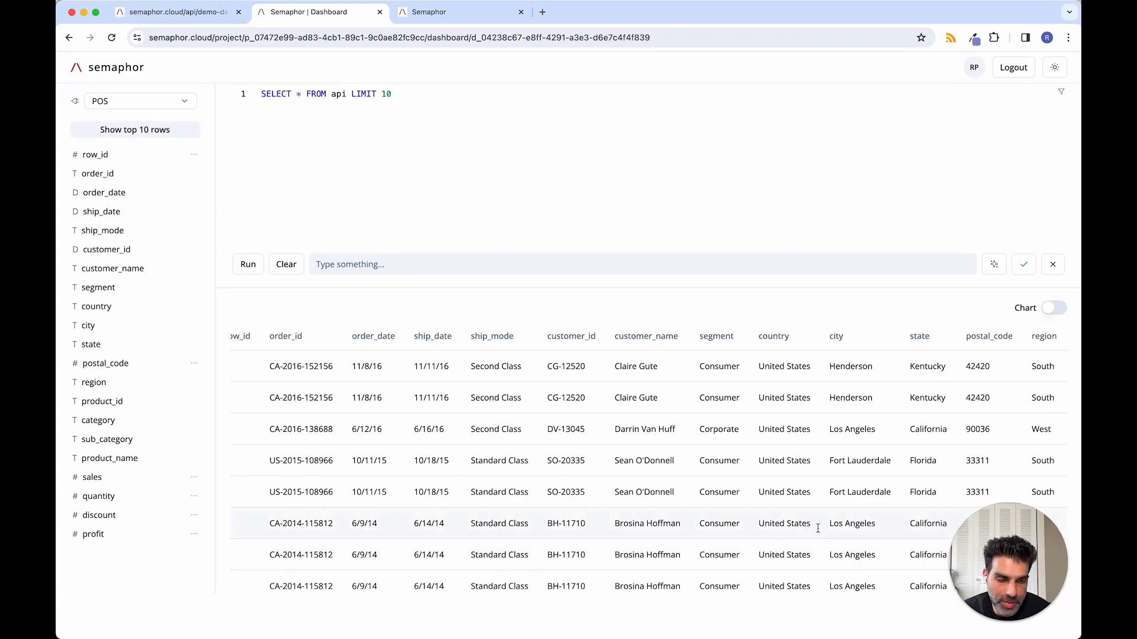
pyautogui.hscroll(2, 813, 532)
pyautogui.hscroll(-12, 814, 533)
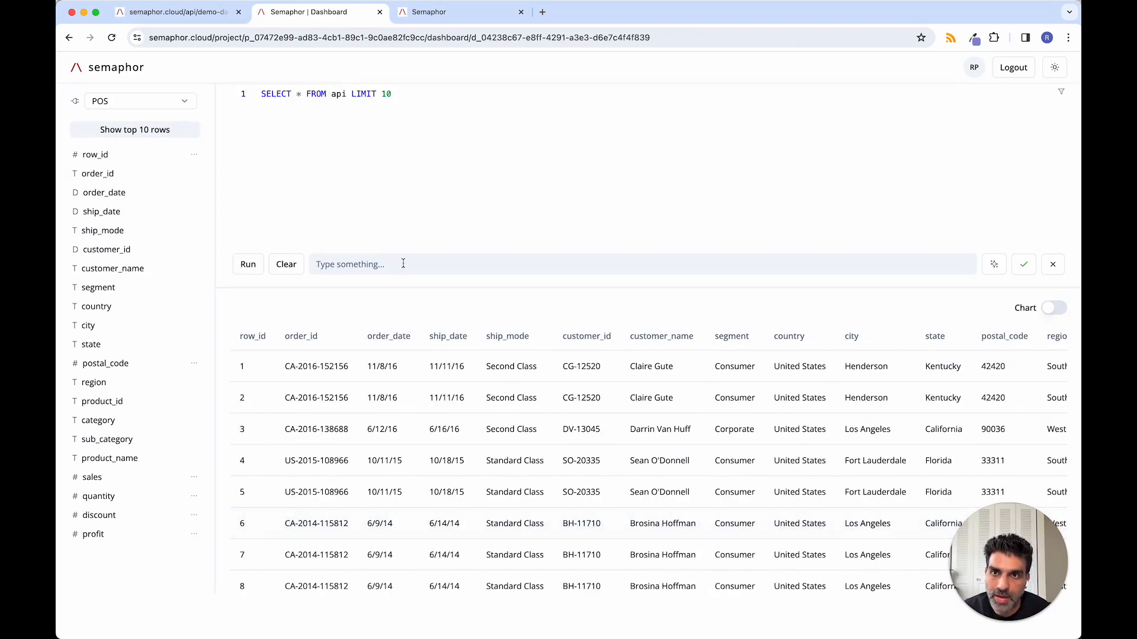
# Step: Change the card's query to SELECT count(*) FROM api, and run it twice to compare the row counts
pyautogui.moveTo(296, 93); pyautogui.dragTo(306, 94)
pyautogui.press('BackSpace')
pyautogui.write('cou')
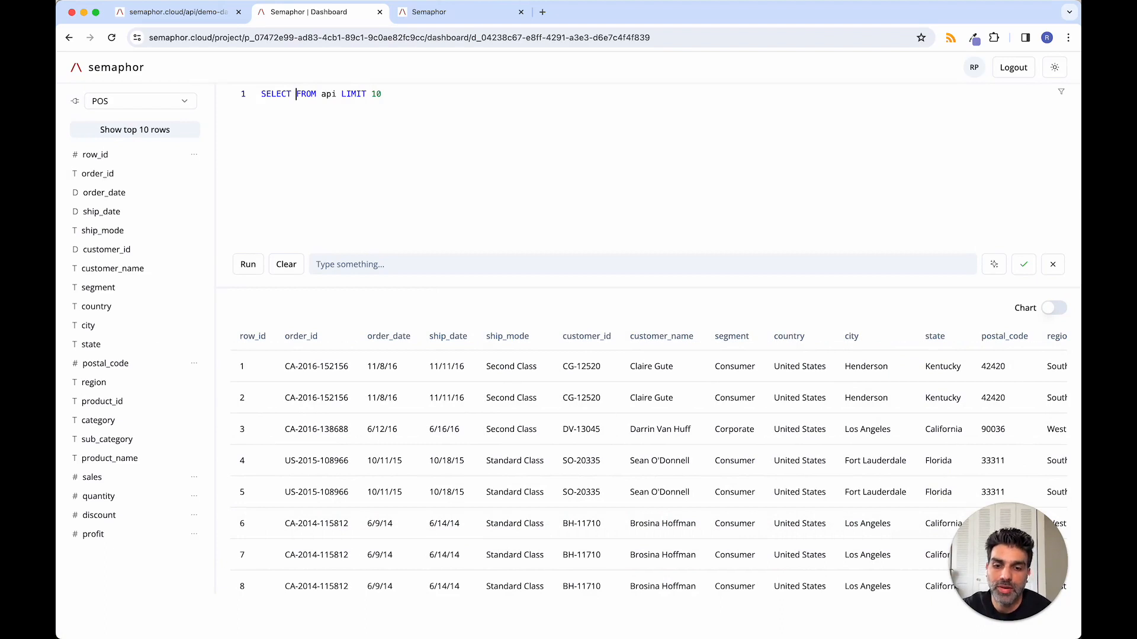
pyautogui.write('nt(*)')
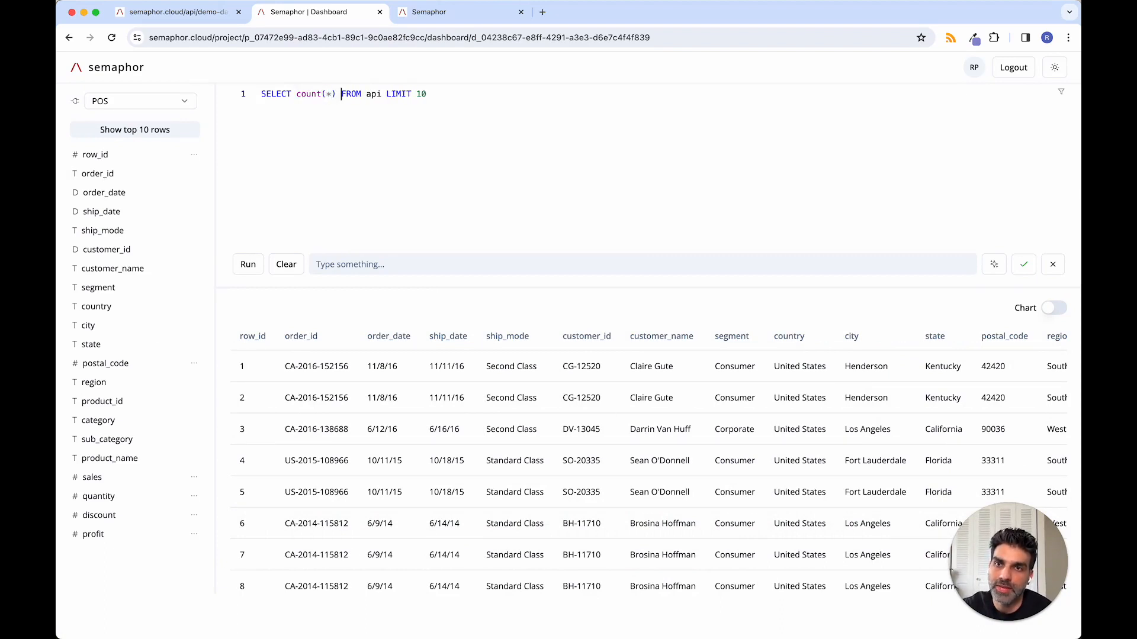
pyautogui.click(479, 93)
pyautogui.press('BackSpace')
pyautogui.press('BackSpace')
pyautogui.press('BackSpace')
pyautogui.press('BackSpace')
pyautogui.press('BackSpace')
pyautogui.press('BackSpace')
pyautogui.press('BackSpace')
pyautogui.press('BackSpace')
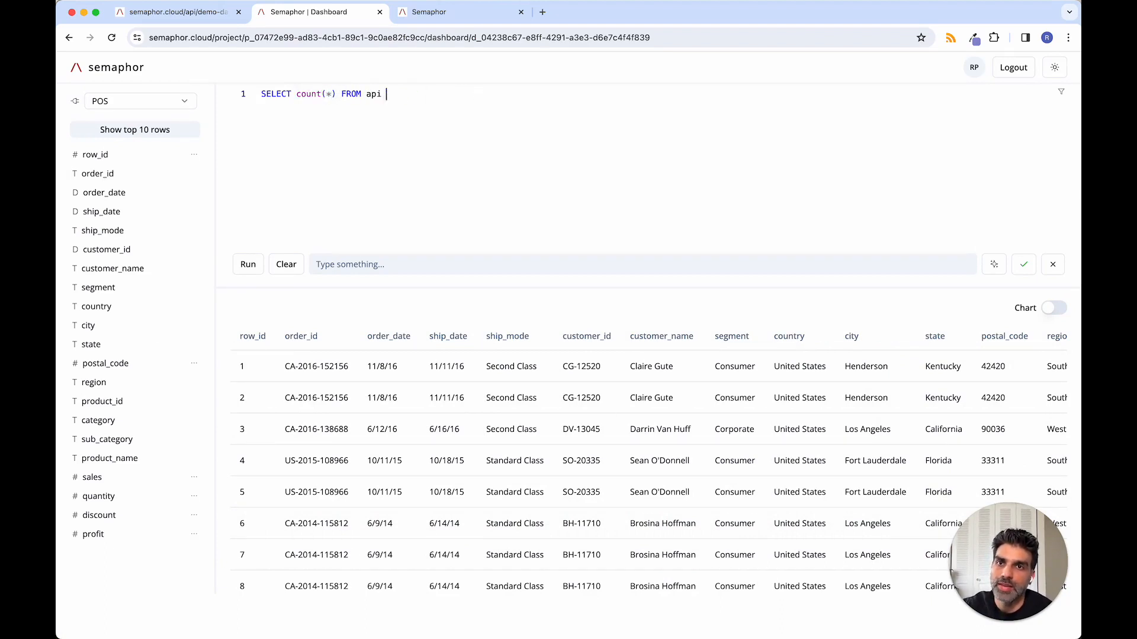
pyautogui.click(252, 263)
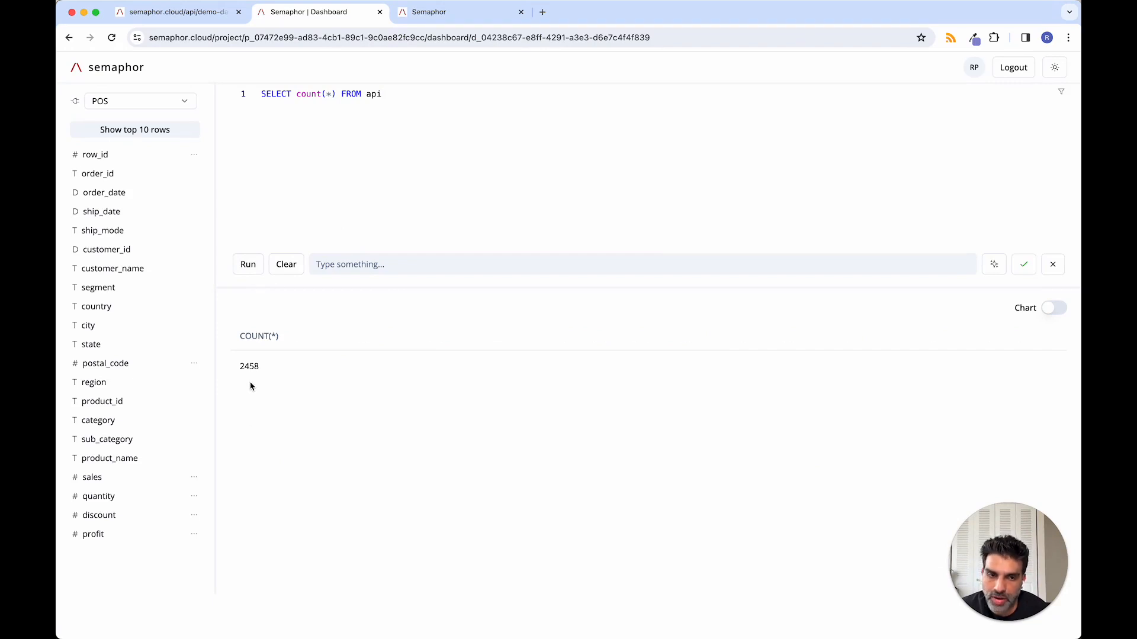
pyautogui.click(243, 264)
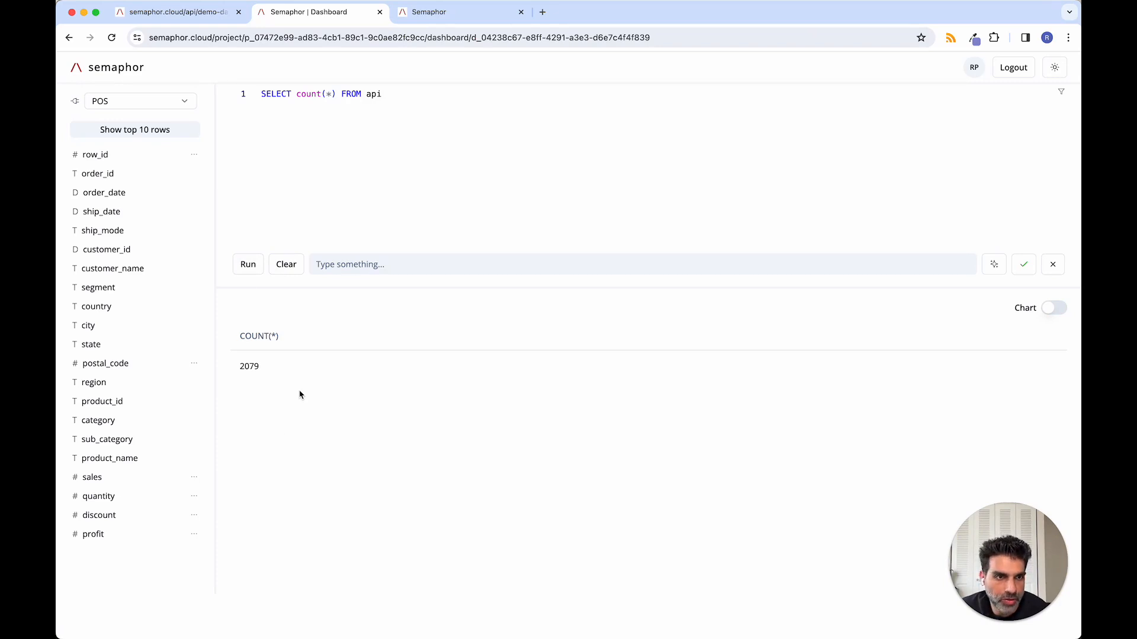
# Step: Replace the card's count query with the row count per sub_category and show the result as a chart
pyautogui.click(283, 265)
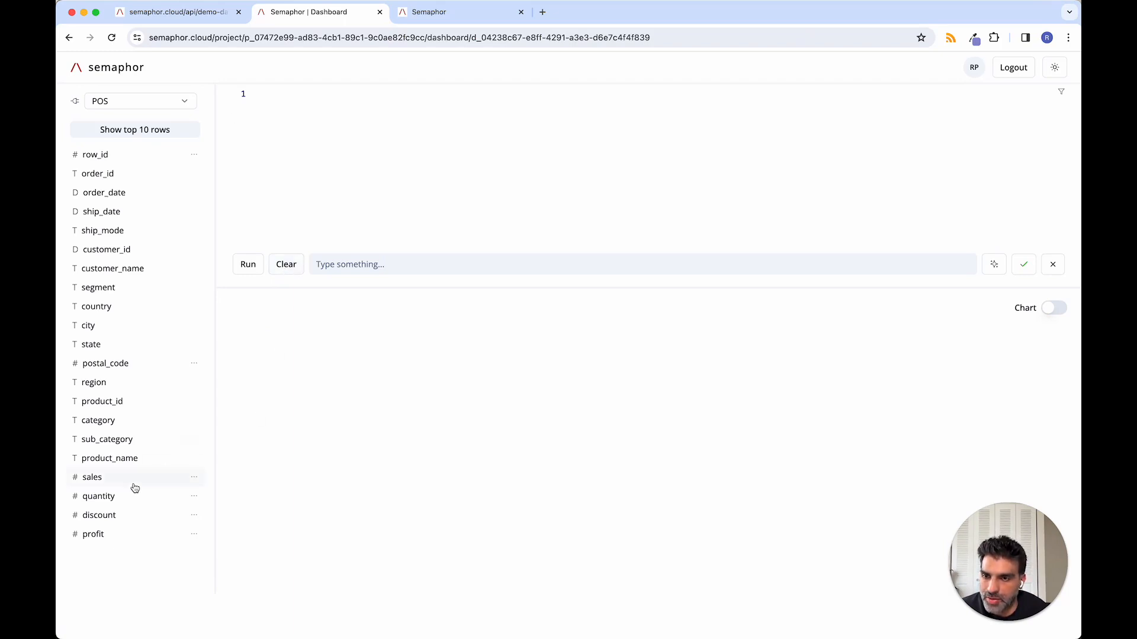
pyautogui.click(110, 445)
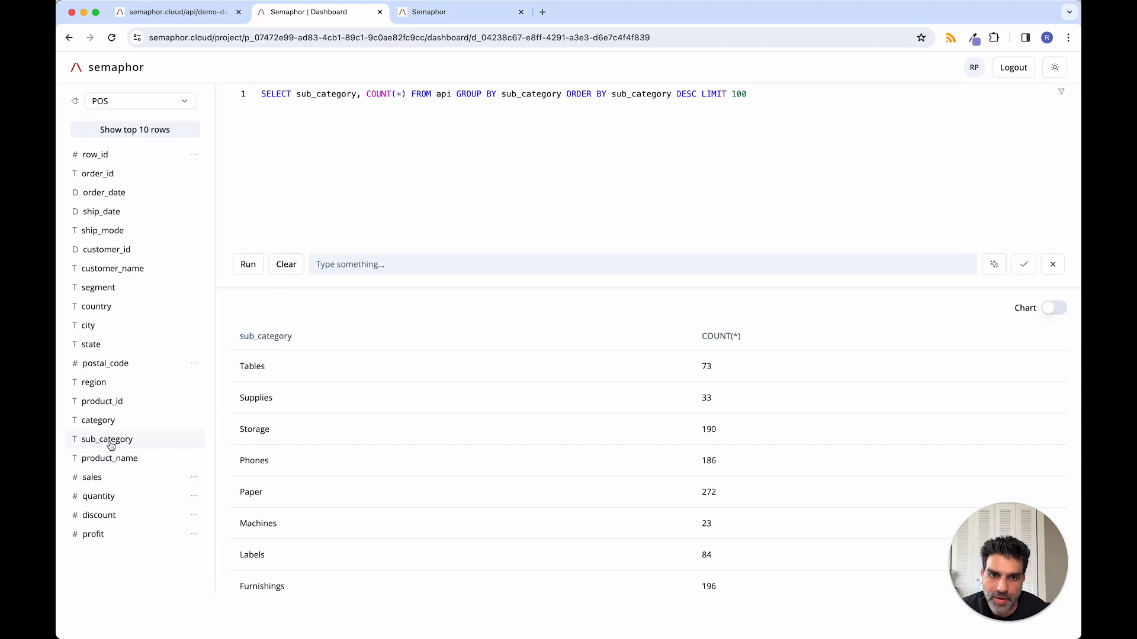
pyautogui.click(1057, 309)
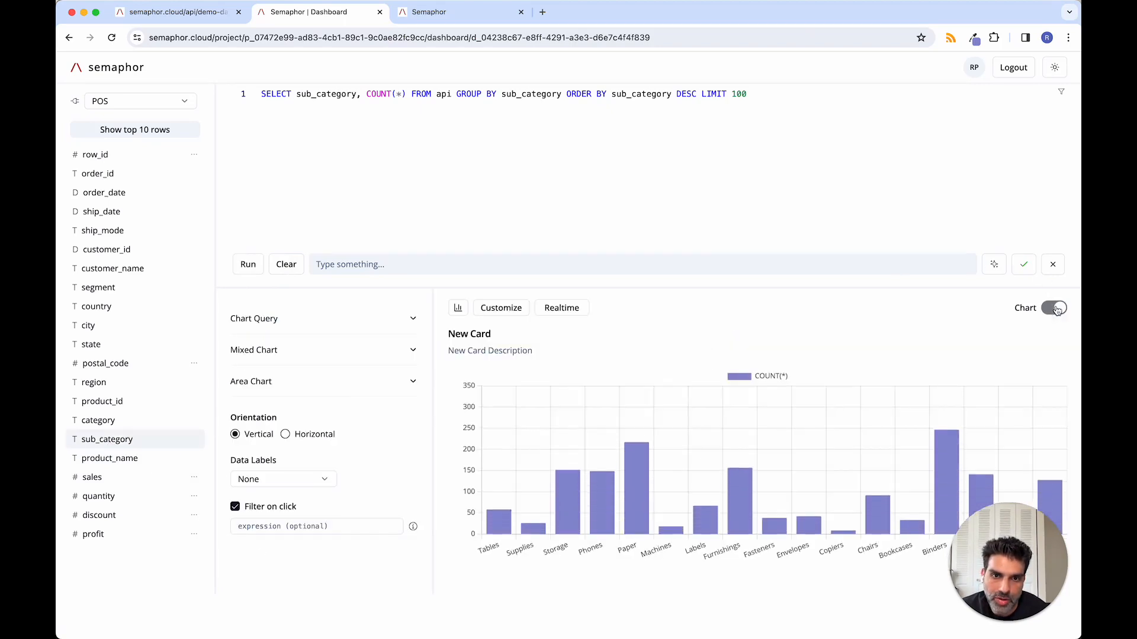
# Step: Set the chart's data labels to End and its realtime refresh interval to 3s
pyautogui.click(326, 480)
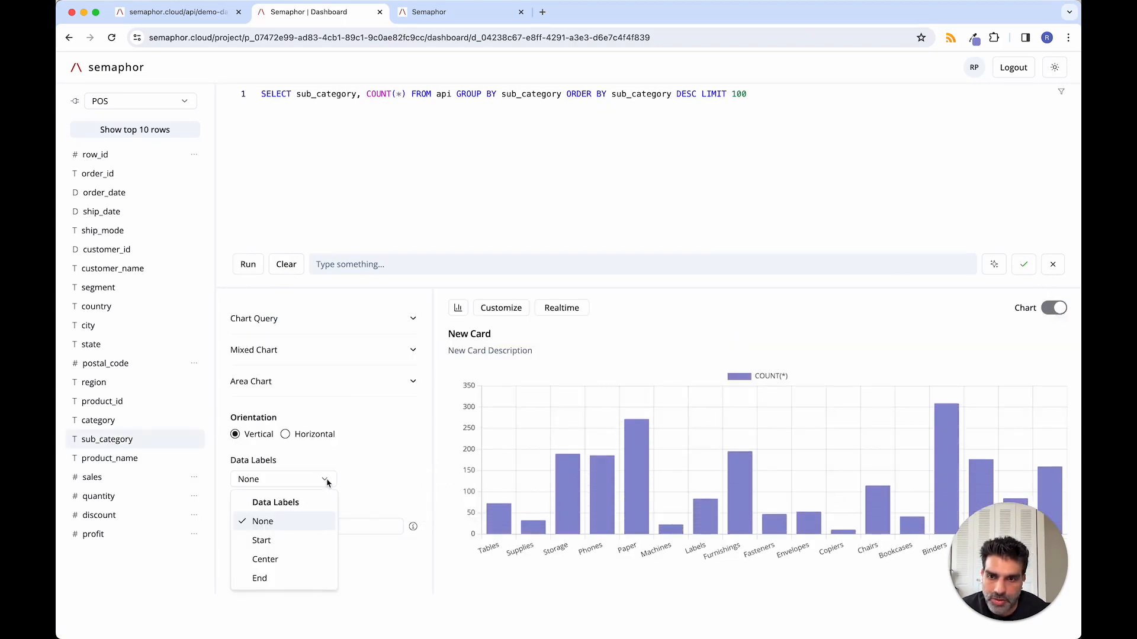
pyautogui.click(279, 576)
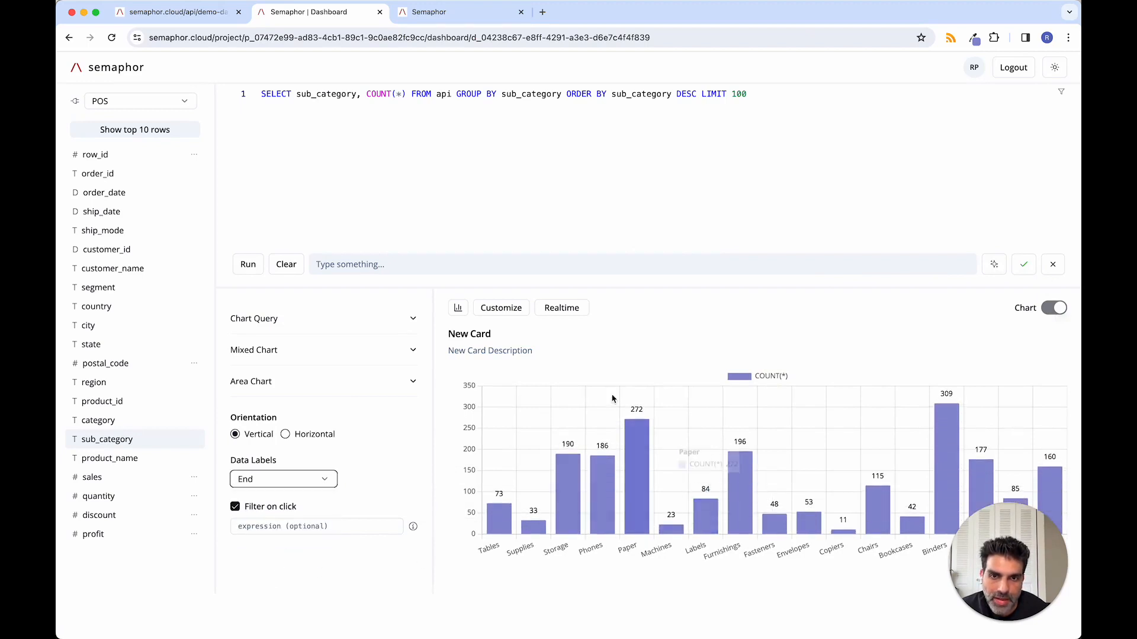
pyautogui.click(562, 308)
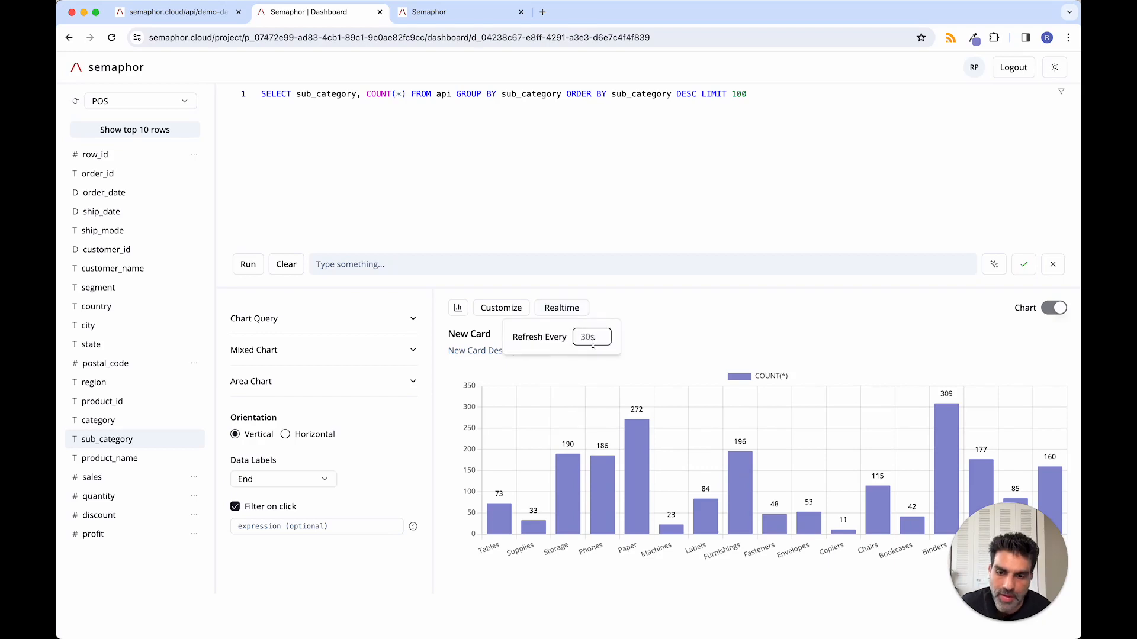
pyautogui.write('3s')
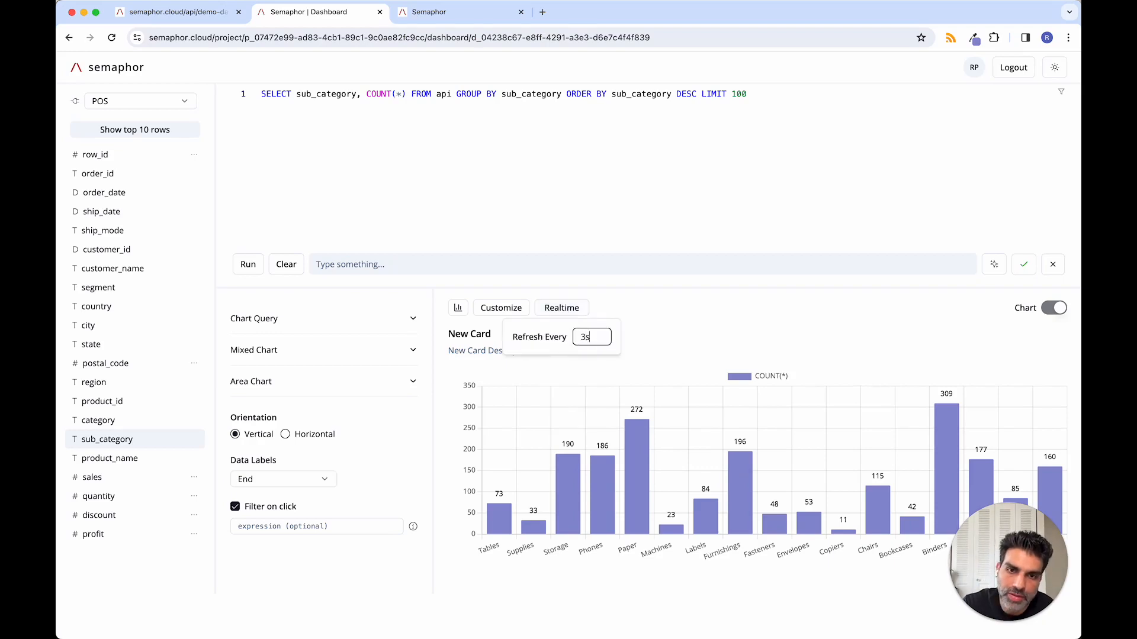
# Step: Apply the card to the dashboard and enlarge it in width and height to a little over half the dashboard's width
pyautogui.click(1020, 272)
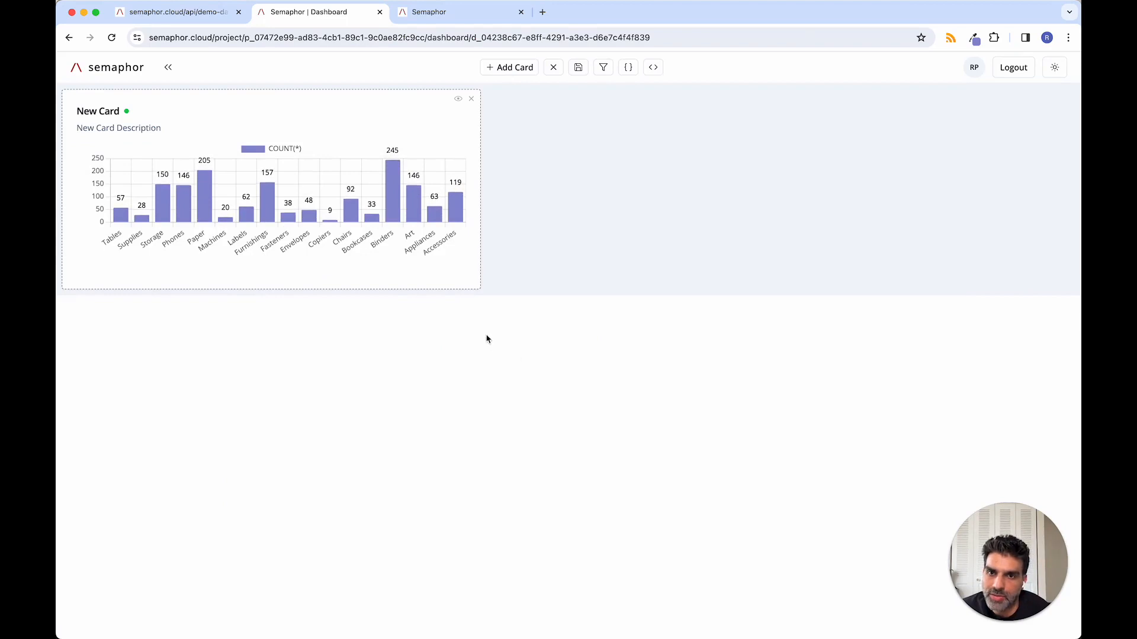
pyautogui.moveTo(482, 289); pyautogui.dragTo(666, 353)
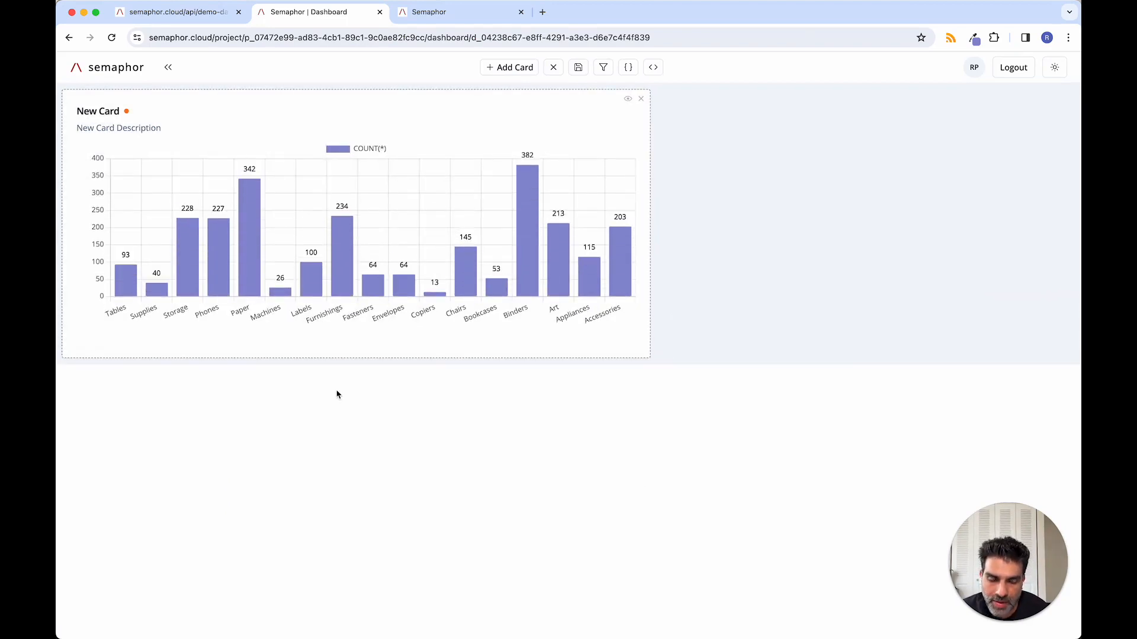